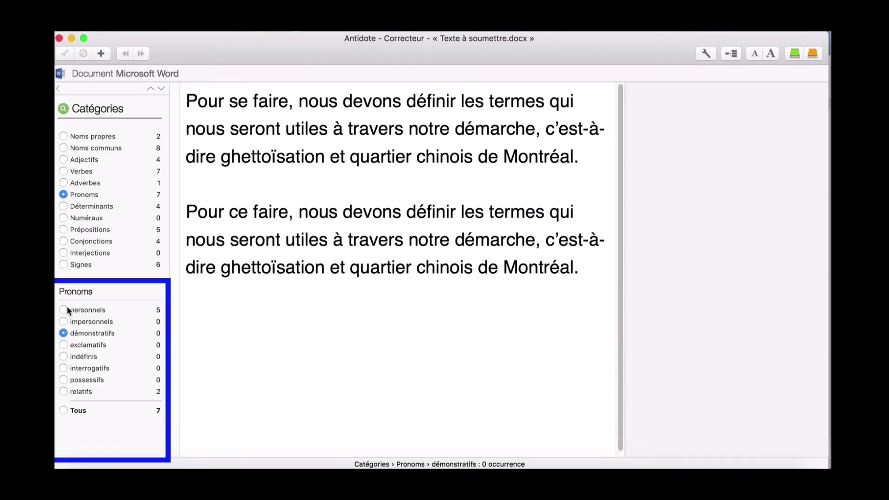
- Highlight the personal pronouns in the text, and run a free search for "se"
{"action": "left_click", "coordinate": [67, 308]}
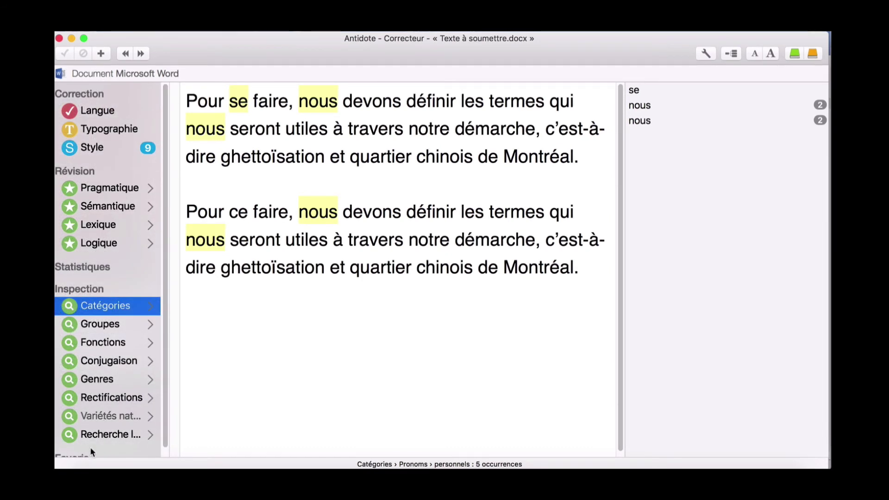
{"action": "left_click", "coordinate": [89, 434]}
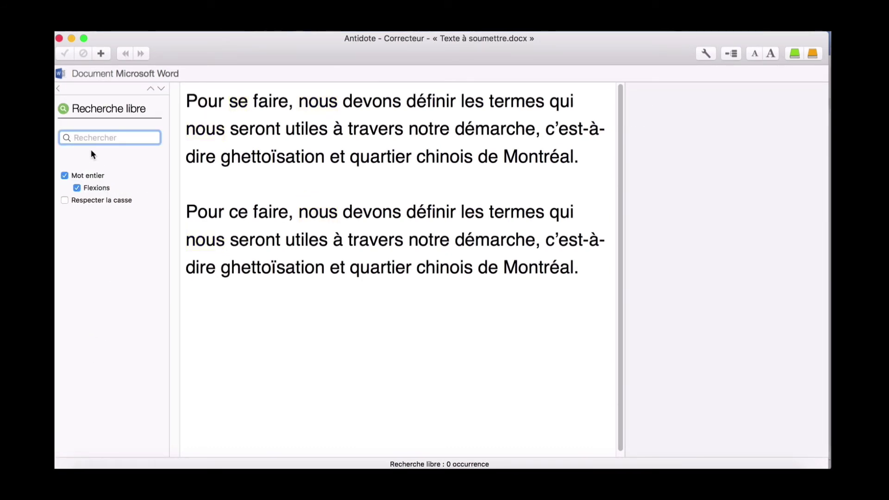
{"action": "type", "text": "se"}
{"action": "key", "text": "Return"}
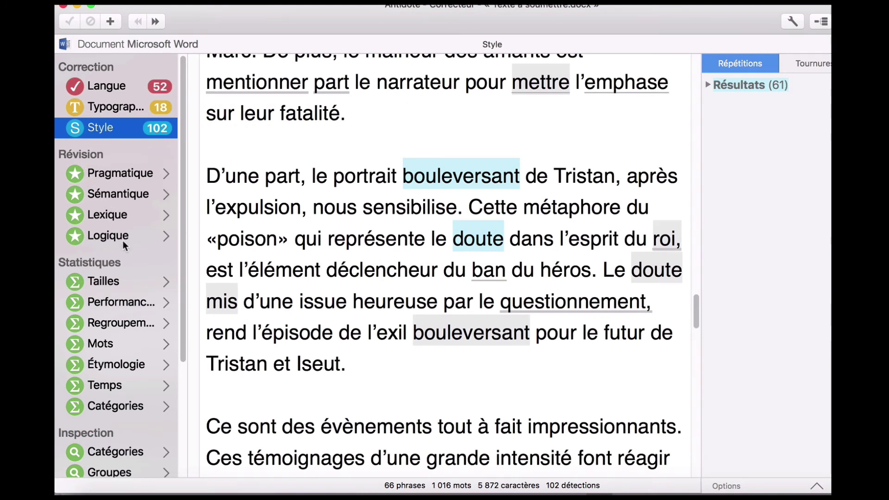
- Show the Regroupements statistics for Conjugaison errors under Orthographe and for Verbe errors under Grammaire
{"action": "left_click", "coordinate": [121, 321]}
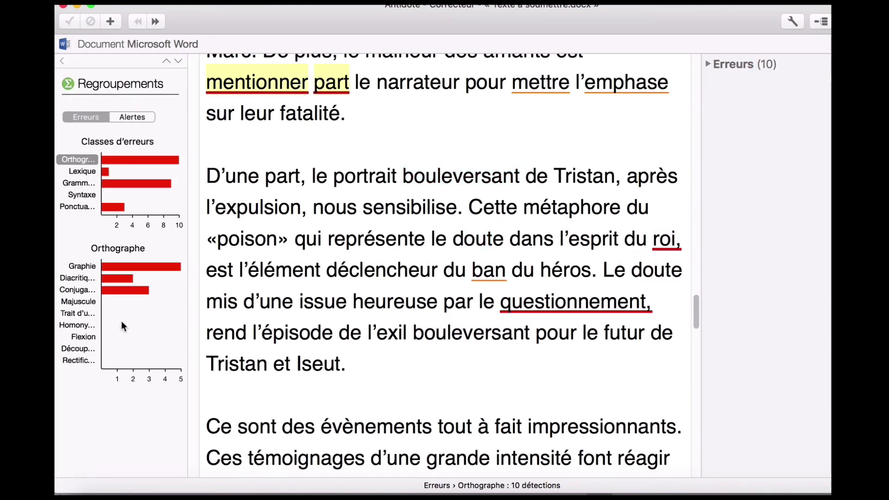
{"action": "left_click", "coordinate": [132, 267]}
{"action": "left_click", "coordinate": [133, 289]}
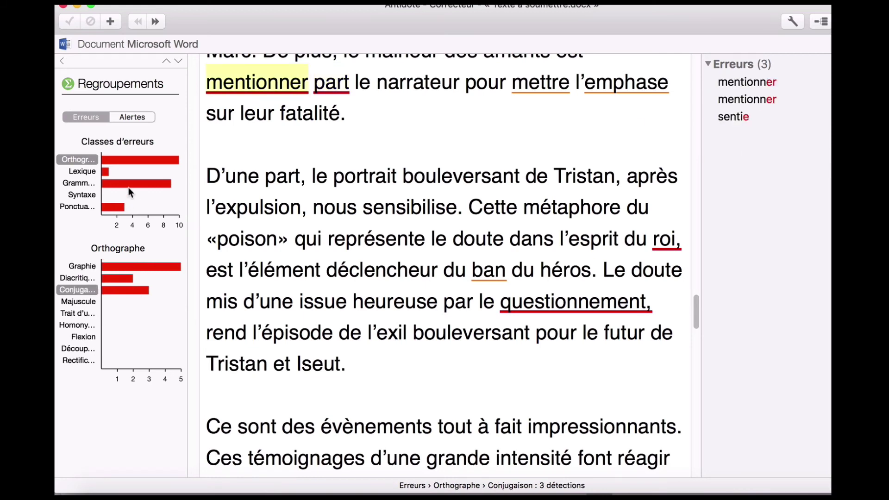
{"action": "left_click", "coordinate": [129, 183]}
{"action": "left_click", "coordinate": [149, 290]}
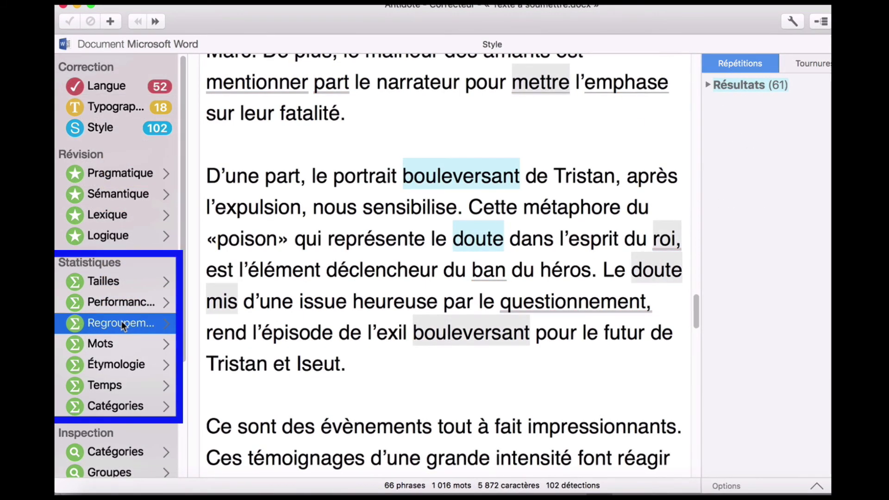
- Show the superfluous comma errors in the Ponctuation class of Regroupements, and locate "questionnement," and "roi," in the text
{"action": "left_click", "coordinate": [123, 325]}
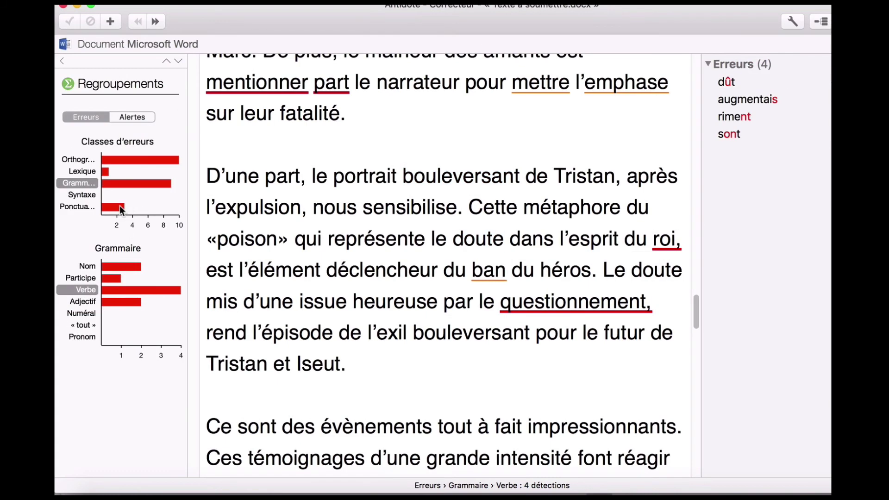
{"action": "left_click", "coordinate": [120, 207]}
{"action": "left_click", "coordinate": [138, 290]}
{"action": "left_click", "coordinate": [755, 98]}
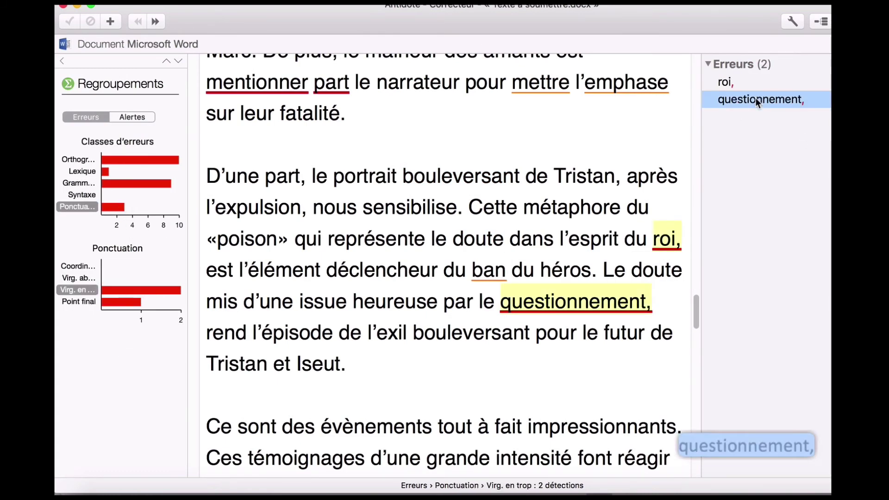
{"action": "left_click", "coordinate": [739, 82]}
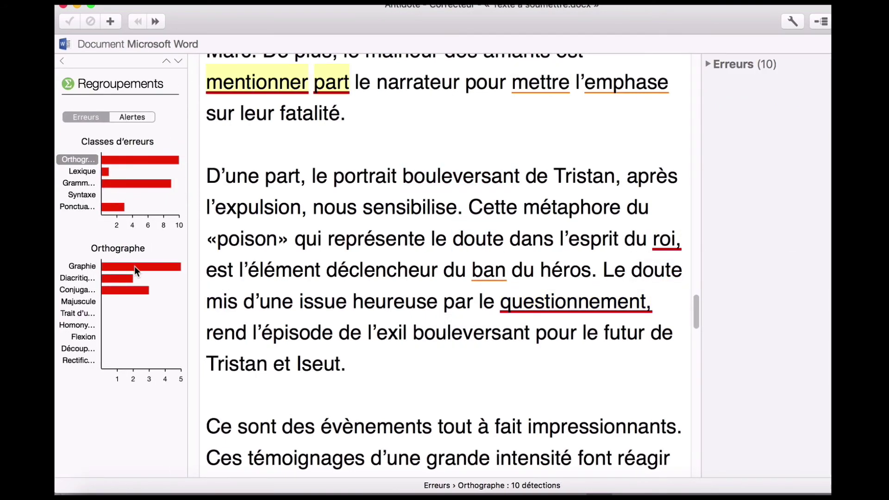
- List the Graphie errors within the Orthographe class
{"action": "left_click", "coordinate": [134, 266]}
{"action": "left_click", "coordinate": [707, 65]}
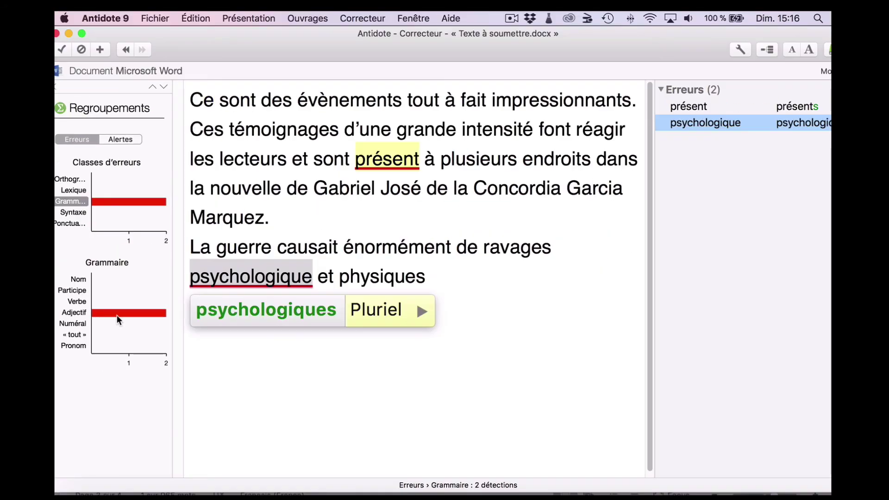
- Filter the Grammaire errors to adjectives, and view the corrections proposed for "présent" and "psychologique"
{"action": "left_click", "coordinate": [117, 315]}
{"action": "left_click", "coordinate": [701, 107]}
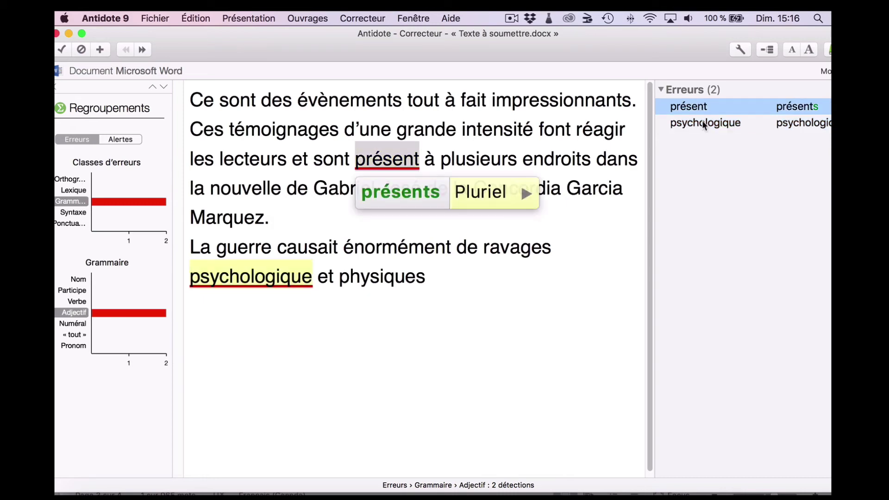
{"action": "left_click", "coordinate": [702, 124]}
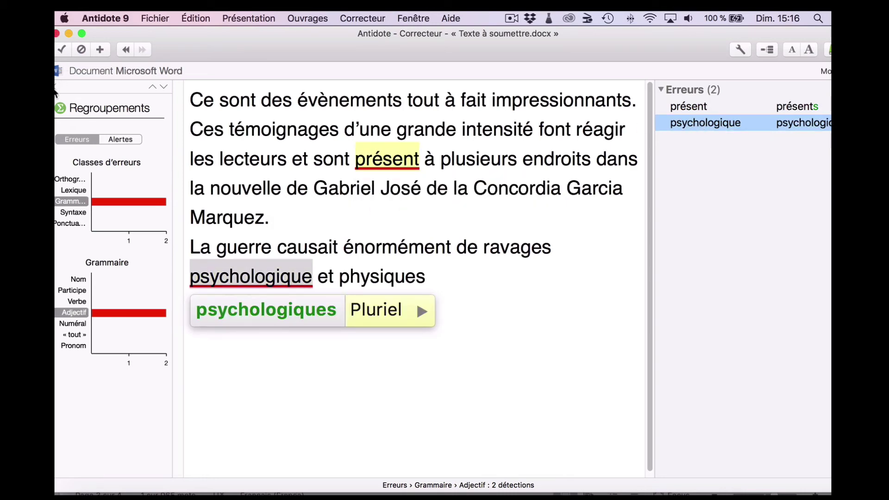
- Highlight the qualifying adjectives with the Catégories inspection, and locate each listed one from "impressionnants" to "physiques" in the text
{"action": "left_click", "coordinate": [119, 314]}
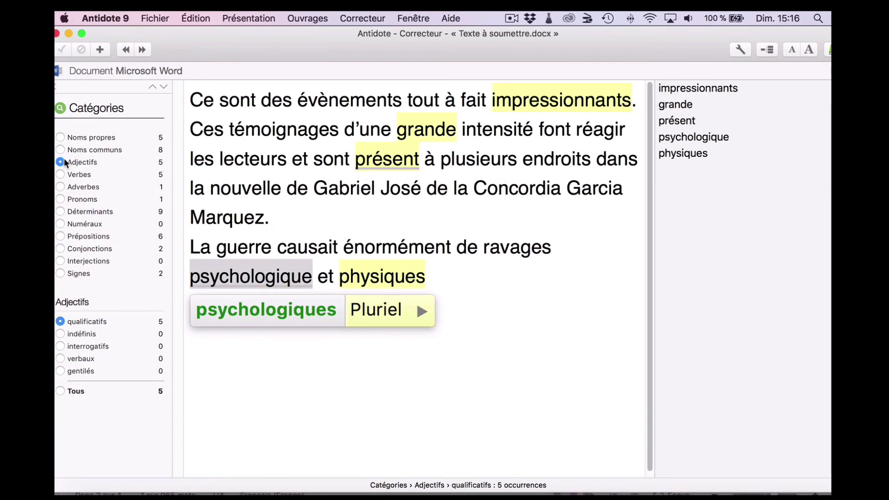
{"action": "left_click", "coordinate": [687, 88]}
{"action": "left_click", "coordinate": [685, 104]}
{"action": "left_click", "coordinate": [687, 121]}
{"action": "left_click", "coordinate": [693, 137]}
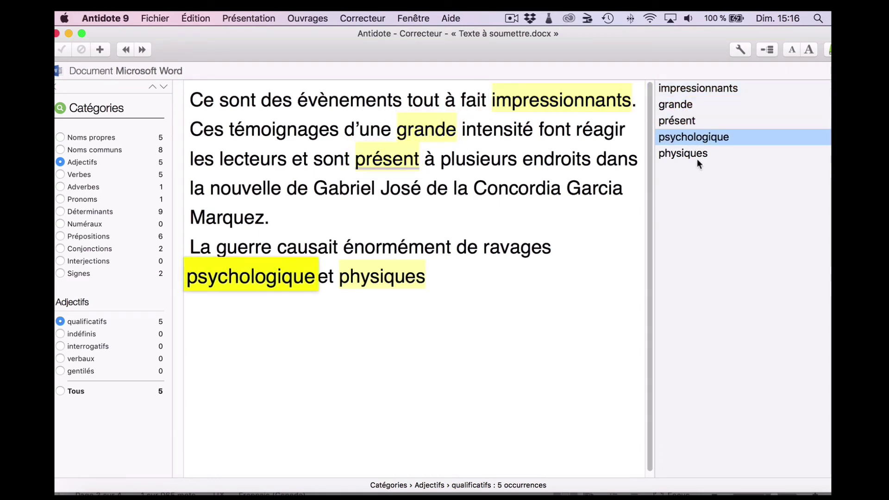
{"action": "left_click", "coordinate": [696, 159]}
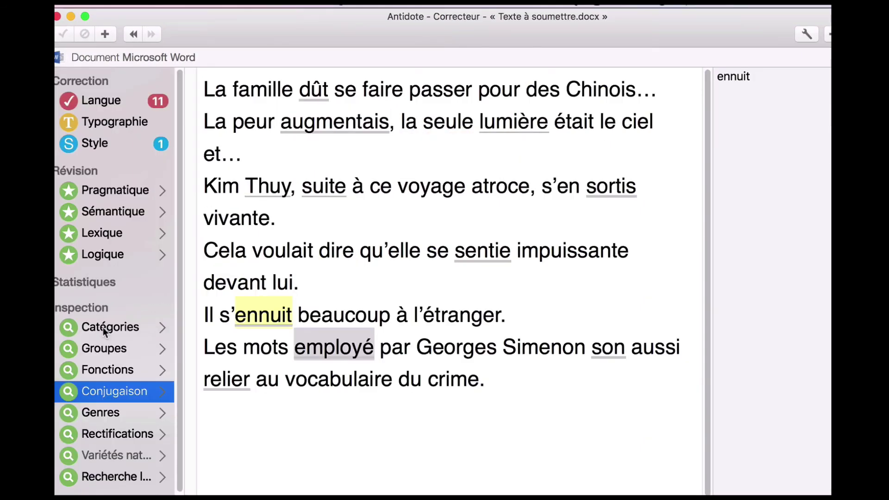
- Highlight all verbs with the Catégories inspection, and read the correction explanations for "dût" and "sentie"
{"action": "left_click", "coordinate": [110, 329]}
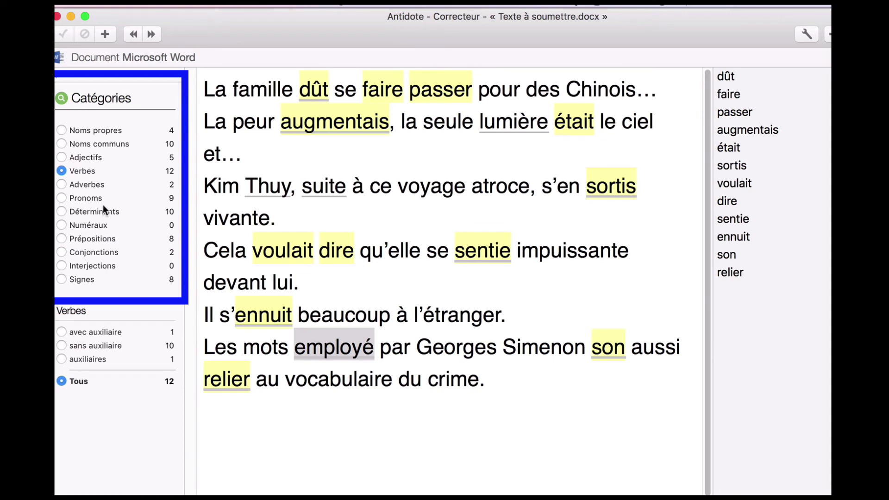
{"action": "left_click", "coordinate": [323, 94]}
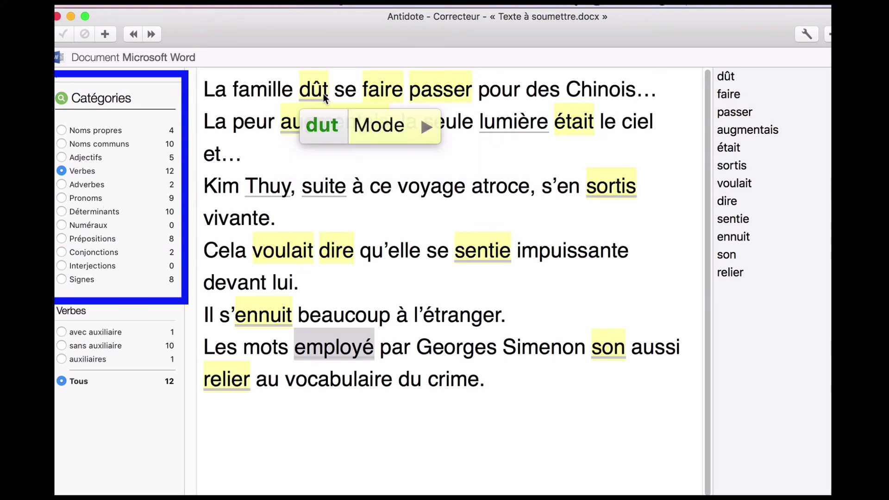
{"action": "left_click", "coordinate": [377, 125]}
{"action": "left_click", "coordinate": [483, 250]}
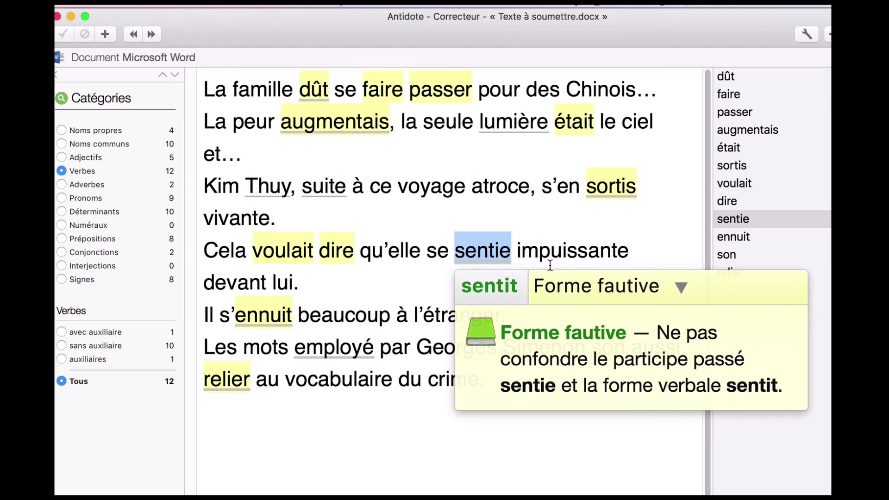
- Highlight the past participles with the Conjugaison inspection, and read the agreement explanation for "employé"
{"action": "left_click", "coordinate": [56, 75]}
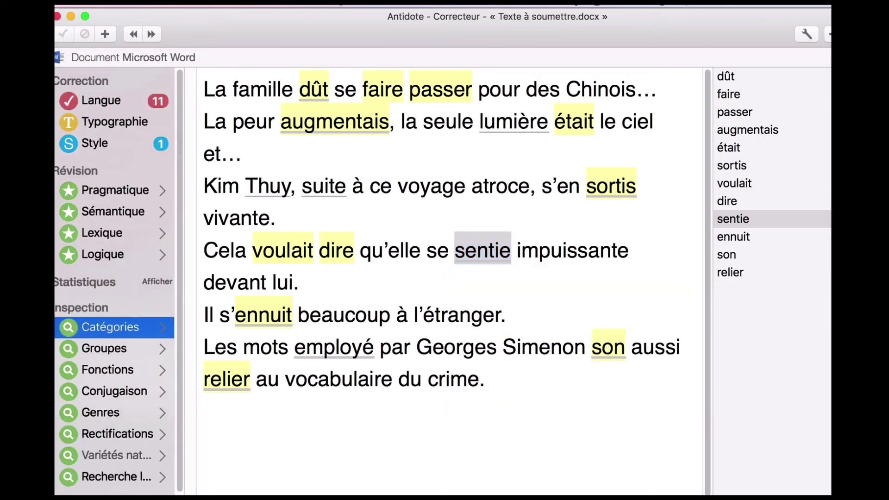
{"action": "left_click", "coordinate": [111, 391]}
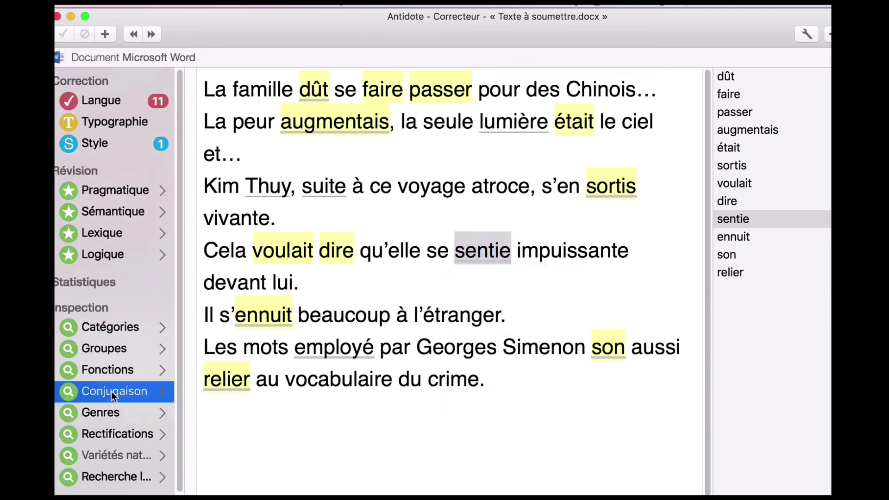
{"action": "left_click", "coordinate": [111, 390]}
{"action": "left_click", "coordinate": [62, 185]}
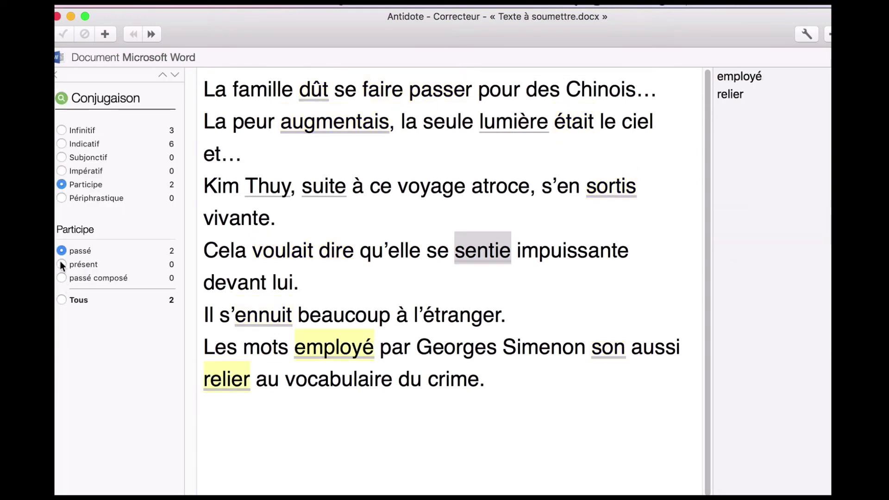
{"action": "left_click", "coordinate": [444, 386]}
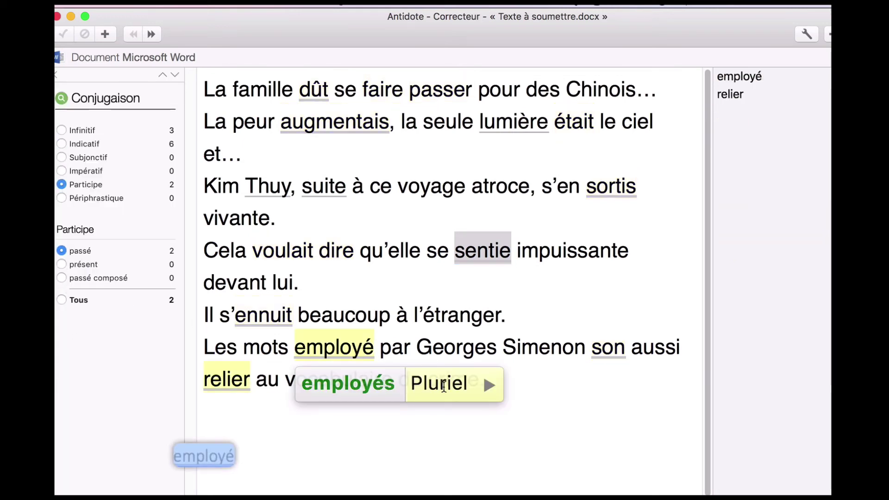
- Highlight the present indicative verbs, and read the spelling explanation for "ennuit"
{"action": "left_click", "coordinate": [62, 144]}
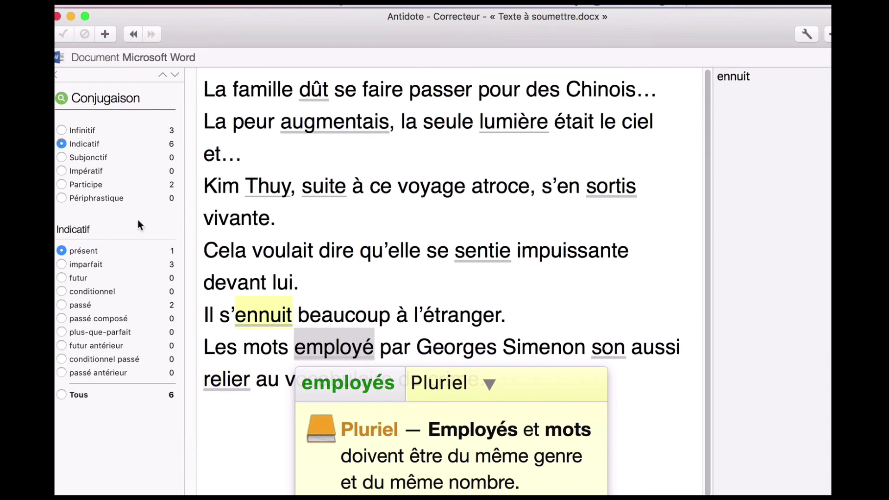
{"action": "mouse_move", "coordinate": [267, 324]}
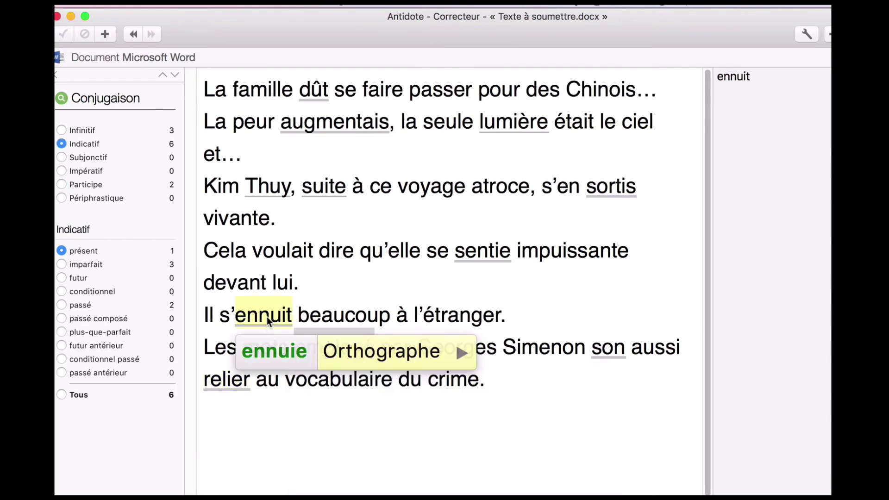
{"action": "left_click", "coordinate": [368, 354]}
{"action": "left_click", "coordinate": [258, 393]}
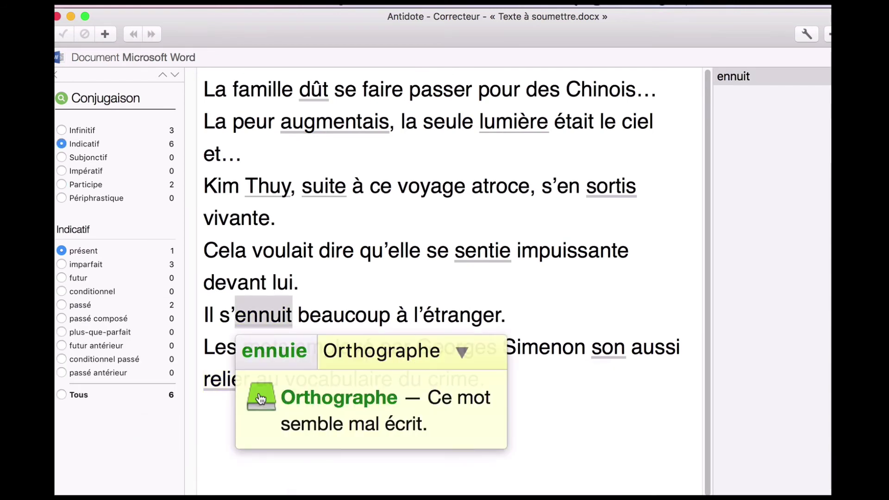
- Highlight the subjects with the Fonctions inspection, and select the verbs "possède", "contiennent" and "riment" to check their agreement
{"action": "left_click", "coordinate": [113, 284]}
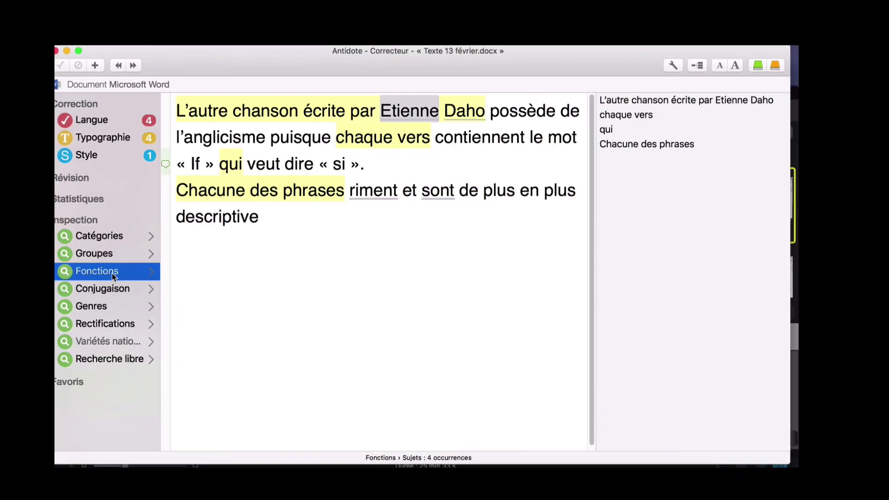
{"action": "left_click", "coordinate": [149, 270]}
{"action": "left_click_drag", "start_coordinate": [555, 110], "coordinate": [489, 110]}
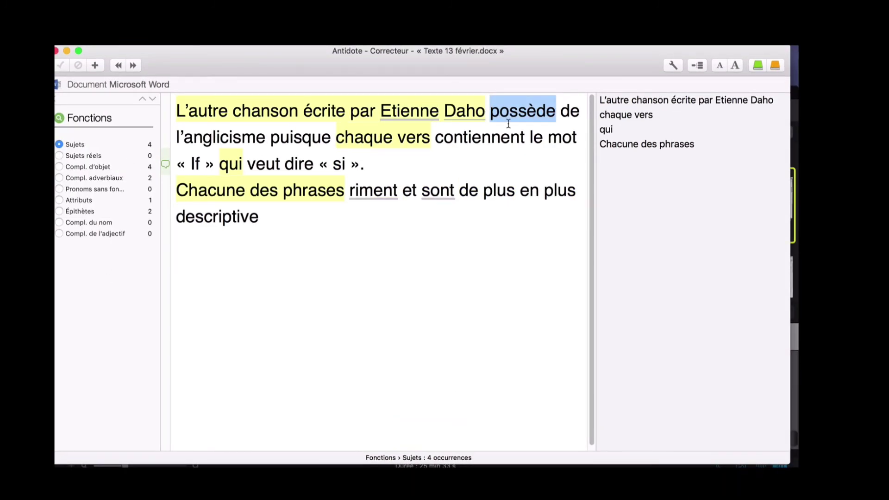
{"action": "left_click_drag", "start_coordinate": [524, 137], "coordinate": [435, 137]}
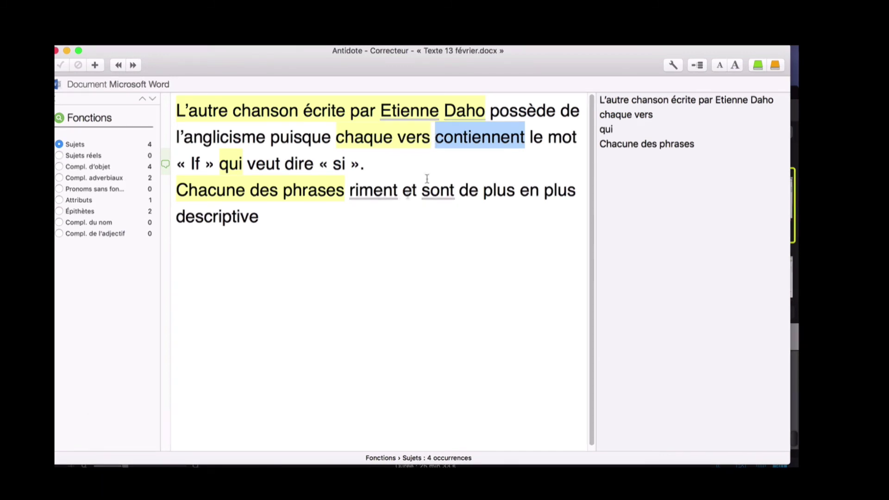
{"action": "double_click", "coordinate": [373, 190]}
{"action": "left_click", "coordinate": [424, 221]}
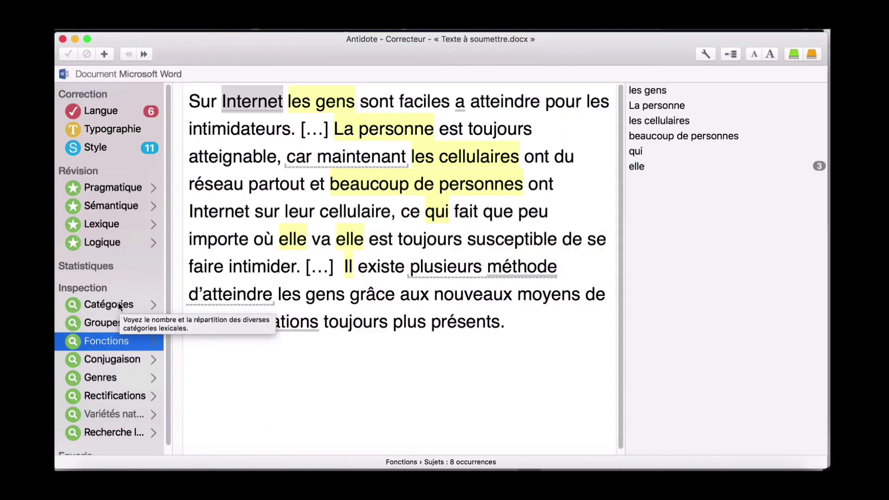
- Highlight the common nouns in the text with the Catégories inspection
{"action": "left_click", "coordinate": [118, 304]}
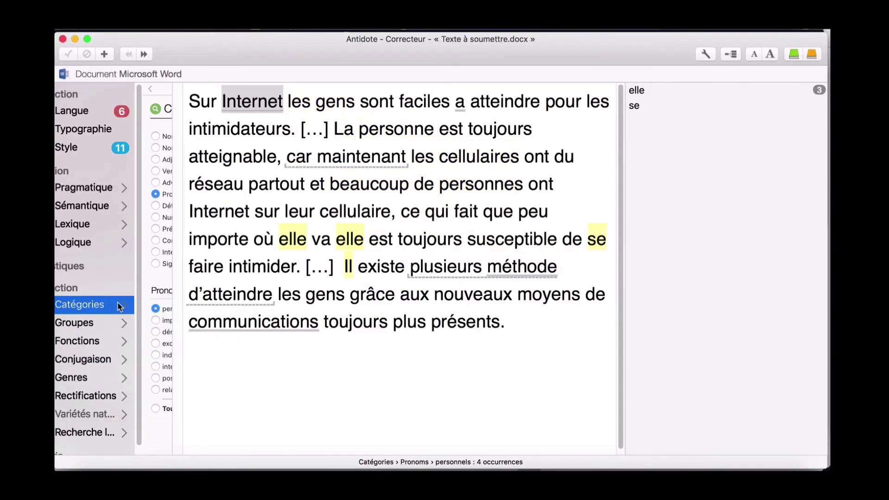
{"action": "left_click", "coordinate": [118, 305]}
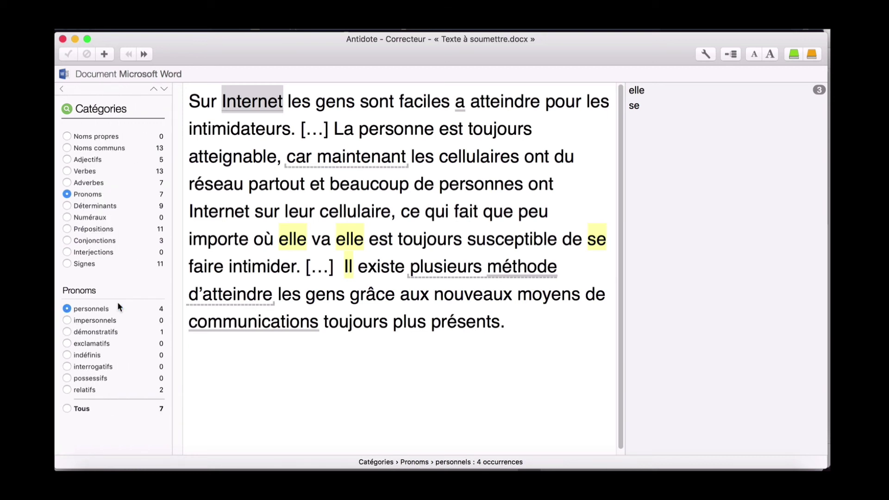
{"action": "left_click", "coordinate": [67, 148]}
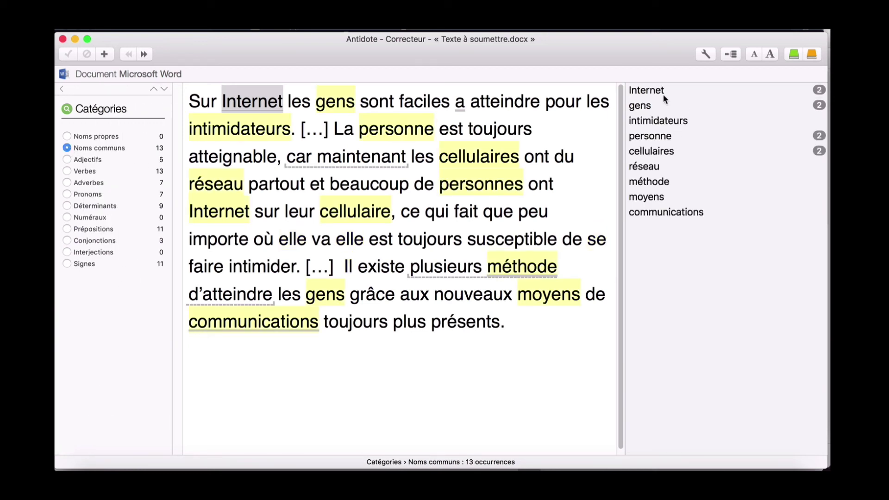
- Select "gens" and "personne" among the listed nouns, and expand "personne" to locate its plural occurrence "personnes"
{"action": "left_click", "coordinate": [644, 106]}
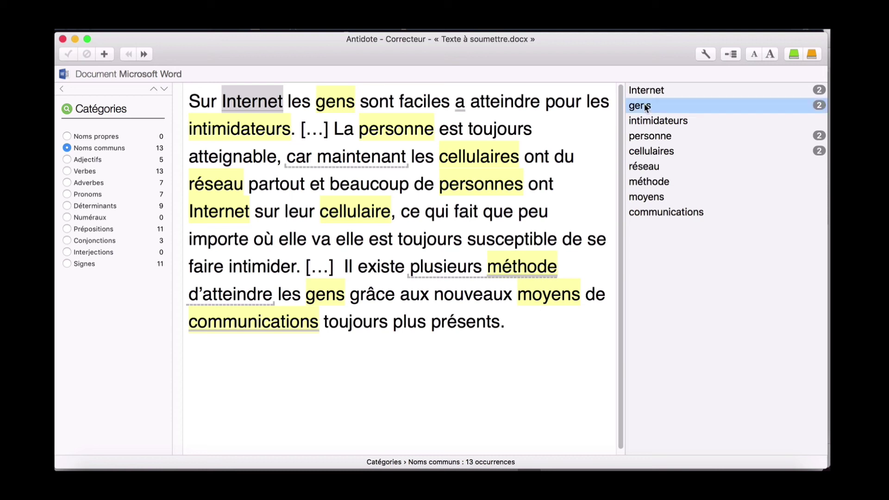
{"action": "left_click", "coordinate": [654, 135]}
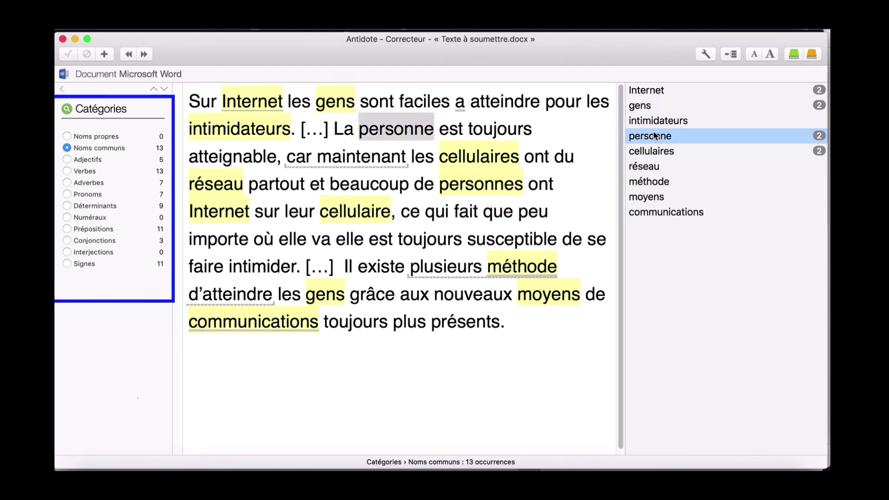
{"action": "left_click", "coordinate": [818, 137]}
{"action": "left_click", "coordinate": [679, 168]}
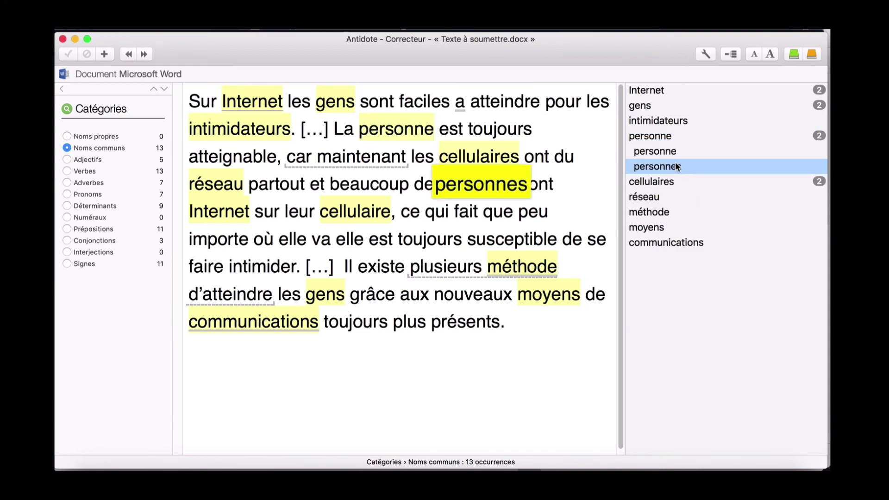
- Highlight the personal pronouns with the Catégories inspection, and expand the occurrences of "elle"
{"action": "left_click", "coordinate": [67, 194]}
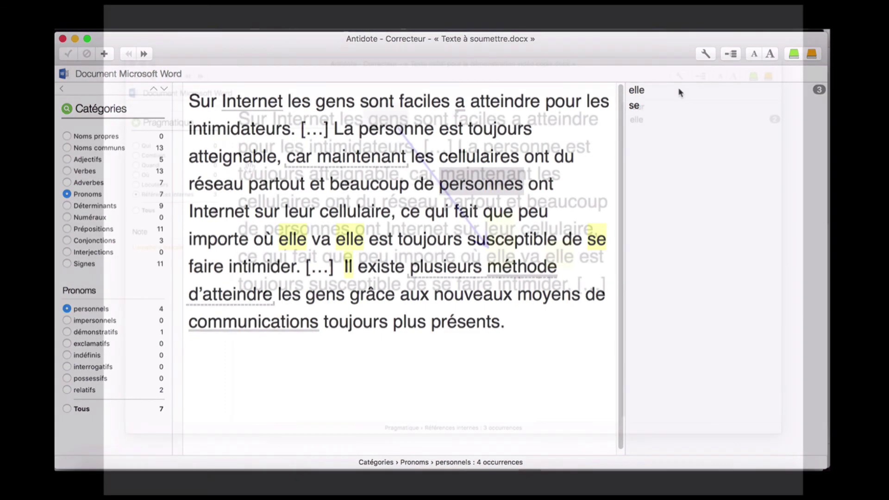
{"action": "left_click", "coordinate": [817, 91]}
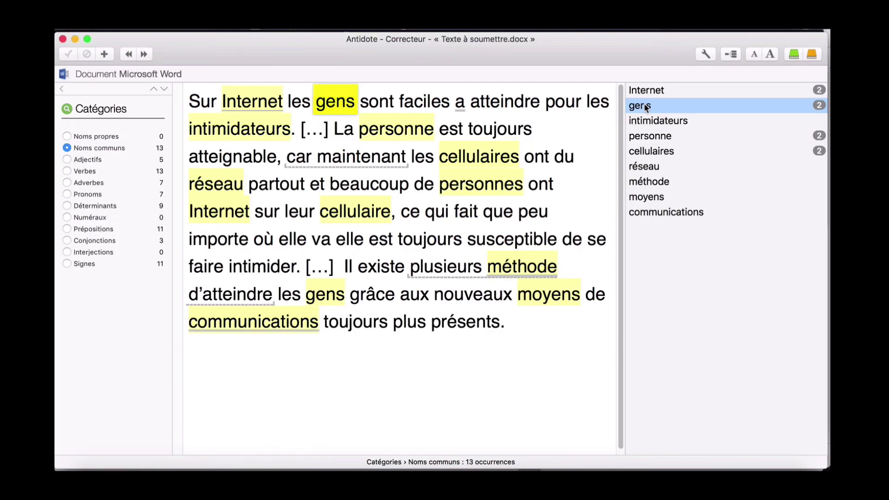
- Select "personne" among the listed common nouns, and expand it to locate its plural occurrence "personnes"
{"action": "left_click", "coordinate": [655, 135]}
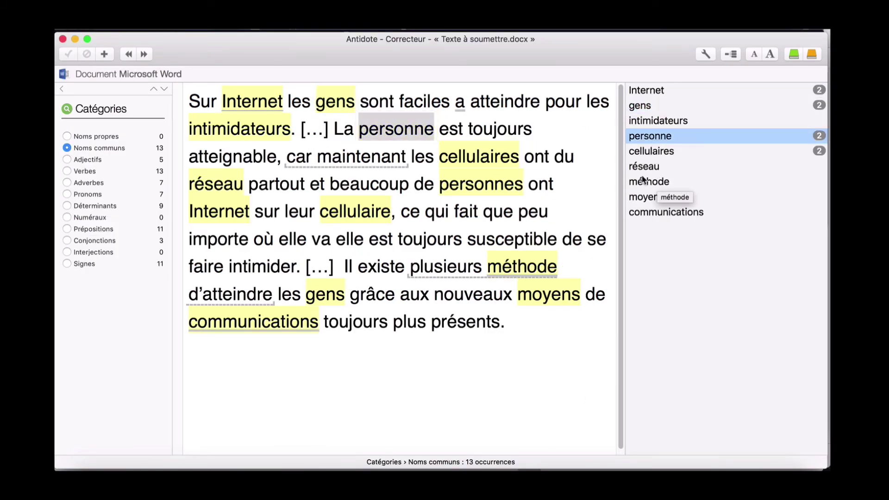
{"action": "left_click", "coordinate": [818, 135]}
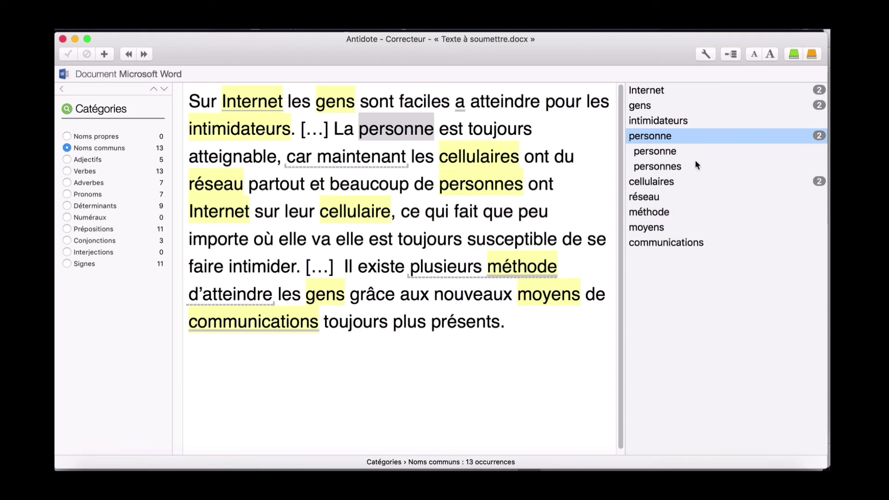
{"action": "left_click", "coordinate": [679, 167]}
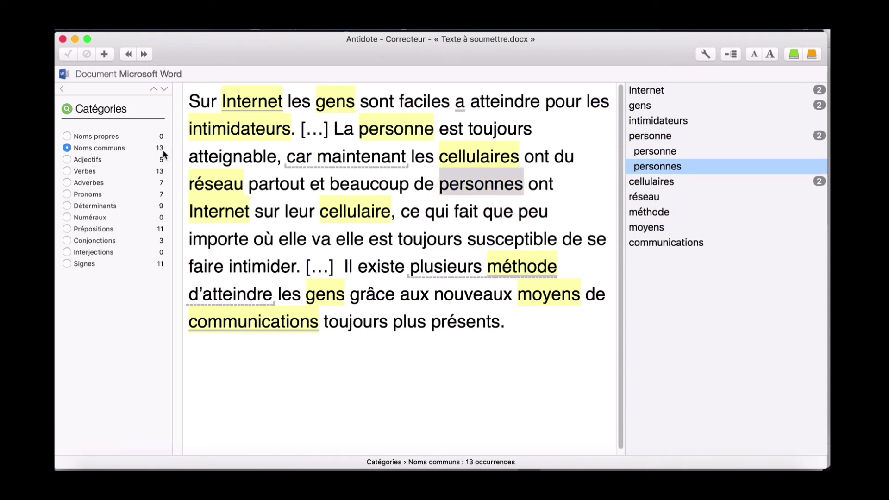
- Expand "elle" among the highlighted personal pronouns, and open the Pragmatique revision to check the pronoun references
{"action": "left_click", "coordinate": [67, 194]}
{"action": "left_click", "coordinate": [818, 90]}
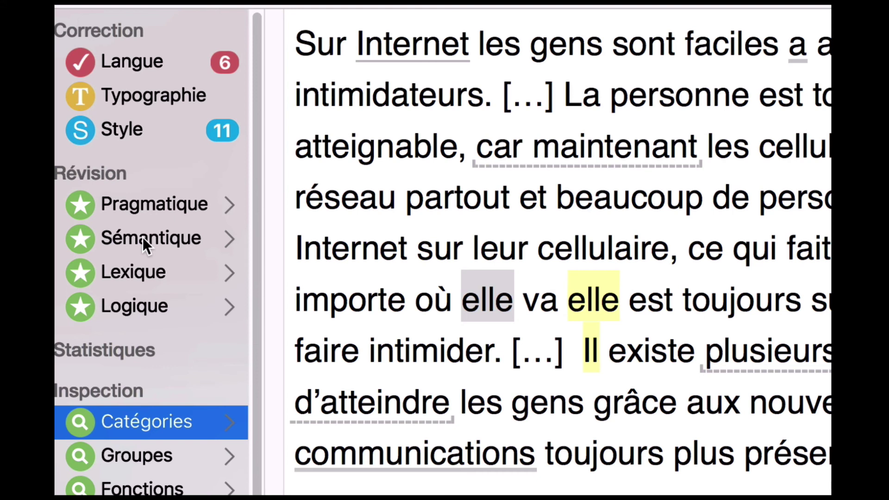
{"action": "left_click", "coordinate": [140, 199]}
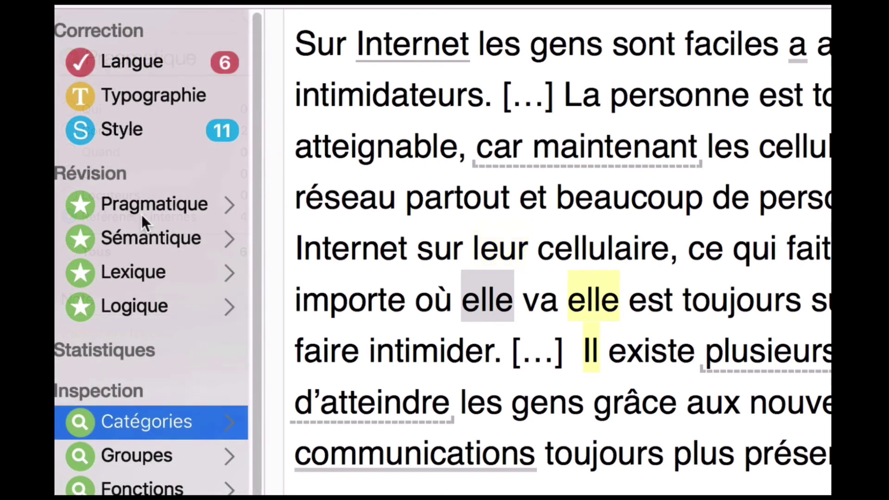
{"action": "left_click", "coordinate": [141, 199]}
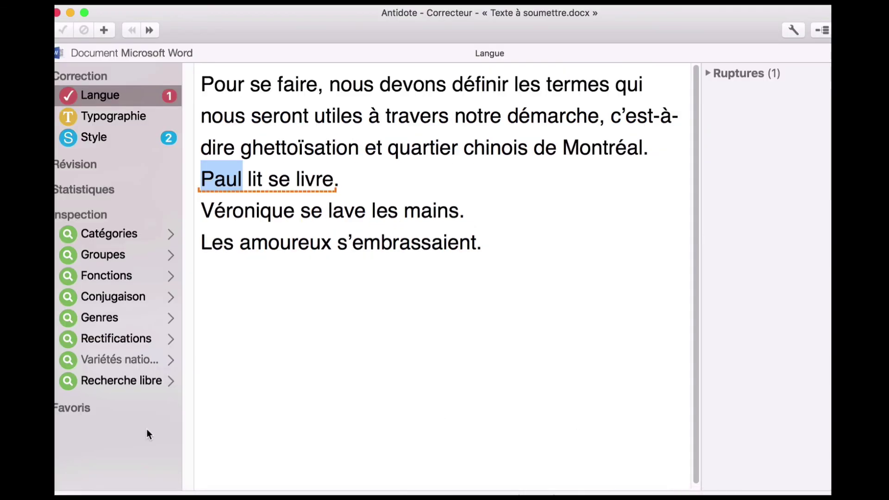
- Search the text for "se" with Recherche libre, and select each listed occurrence in turn
{"action": "left_click", "coordinate": [110, 381]}
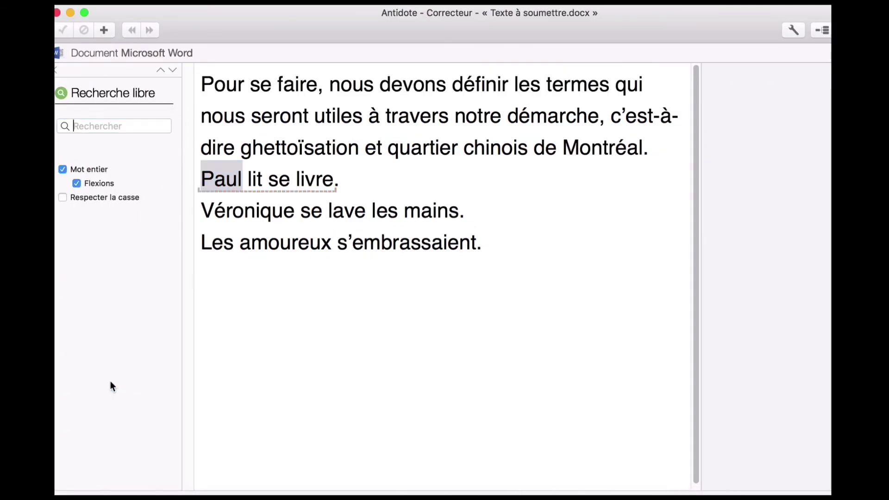
{"action": "type", "text": "se"}
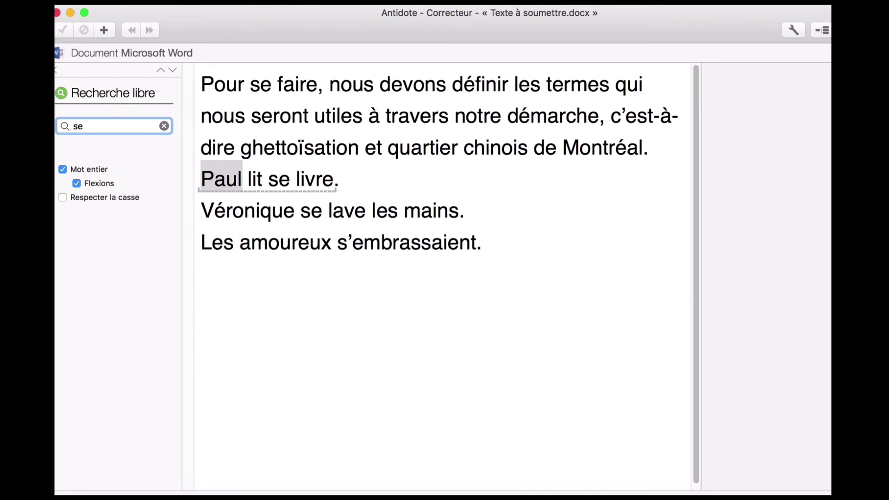
{"action": "key", "text": "Return"}
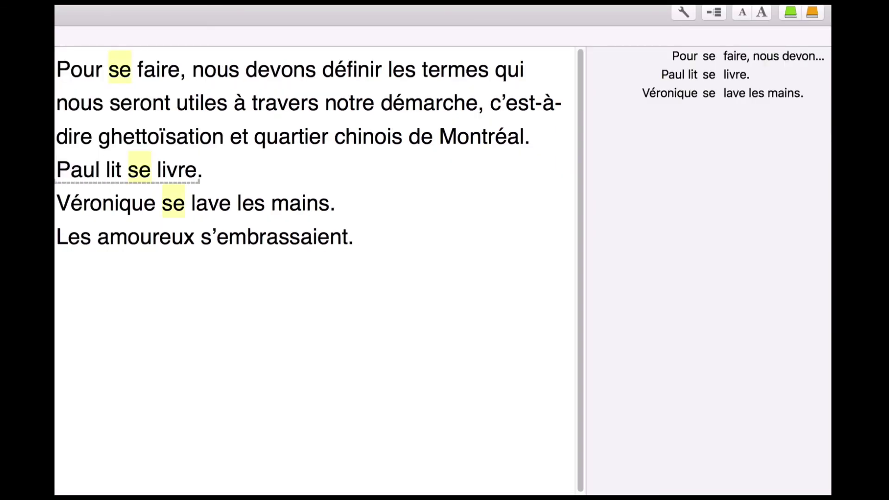
{"action": "left_click", "coordinate": [682, 56]}
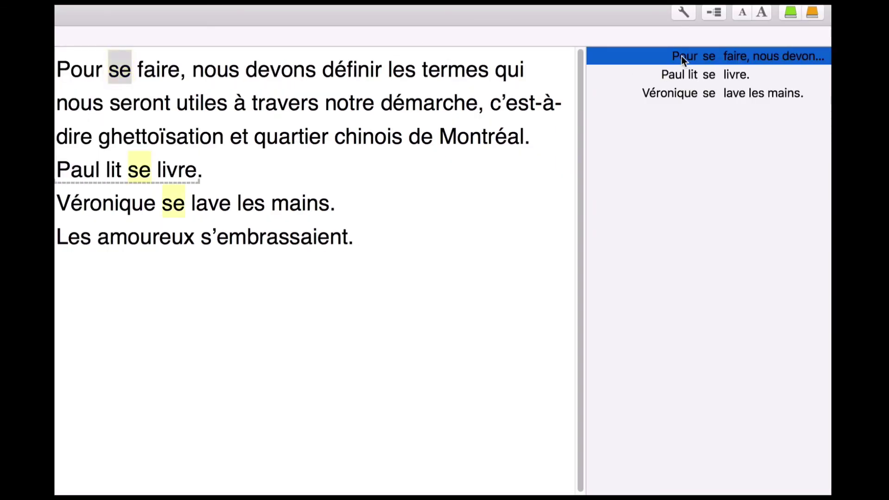
{"action": "left_click", "coordinate": [676, 74]}
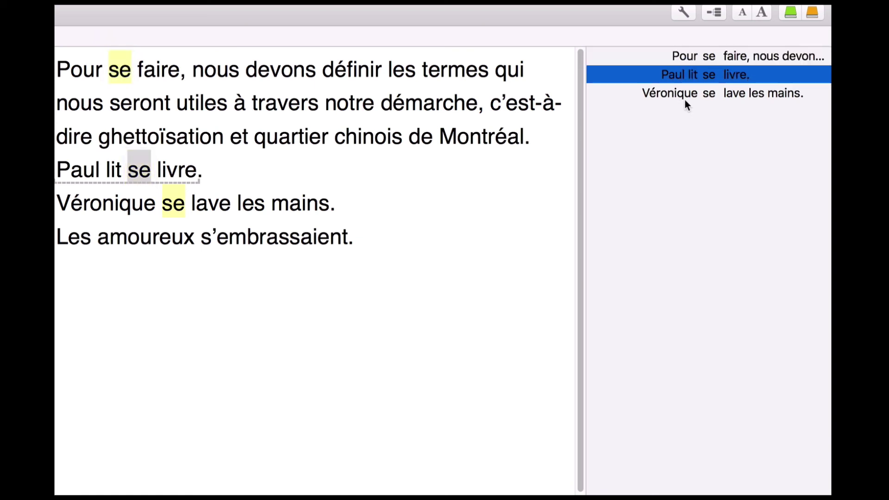
{"action": "left_click", "coordinate": [682, 95]}
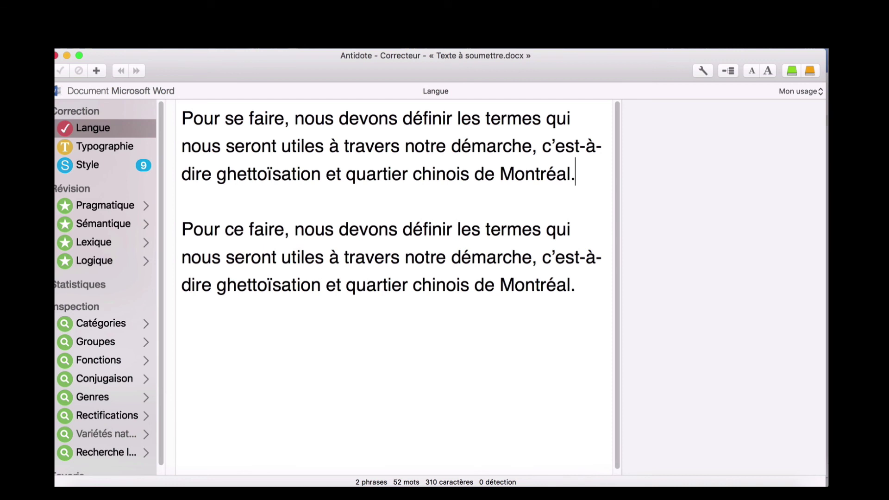
- Inspect the demonstrative and personal pronouns in the two versions of the paragraph with the Catégories inspection
{"action": "left_click", "coordinate": [92, 325]}
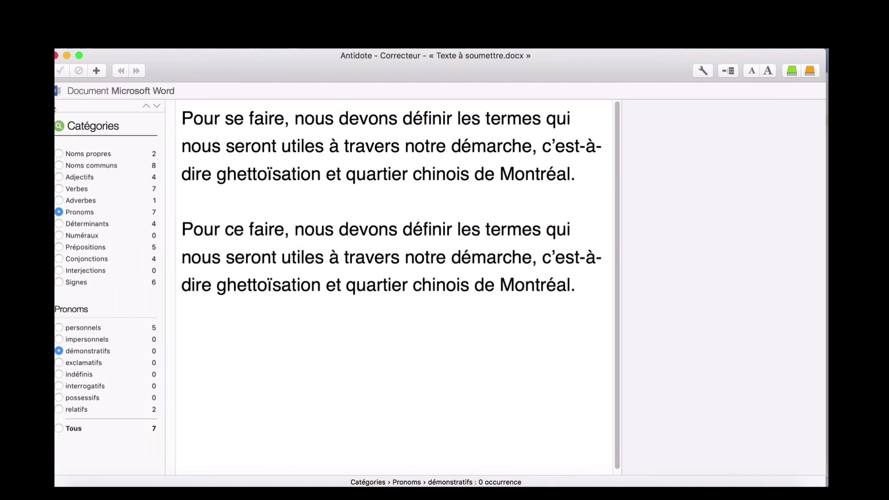
{"action": "left_click", "coordinate": [62, 325]}
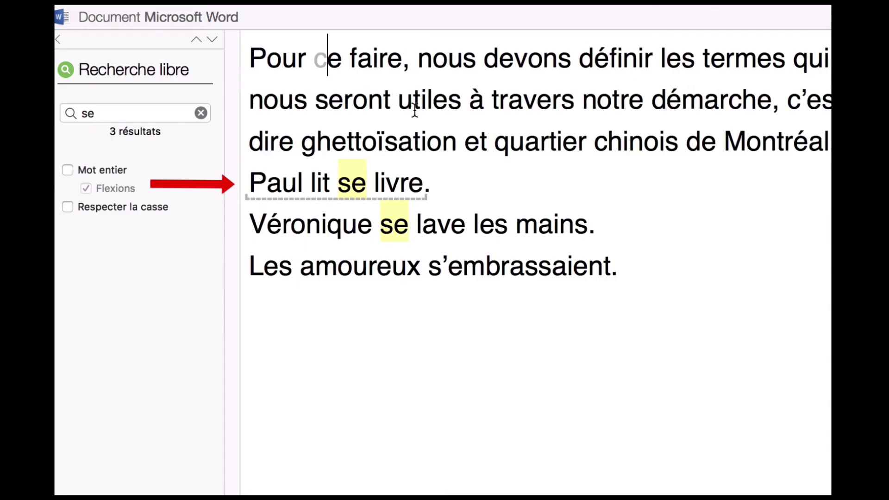
- Select the misused "se" in the short sentence containing "lit se livre"
{"action": "left_click", "coordinate": [424, 128]}
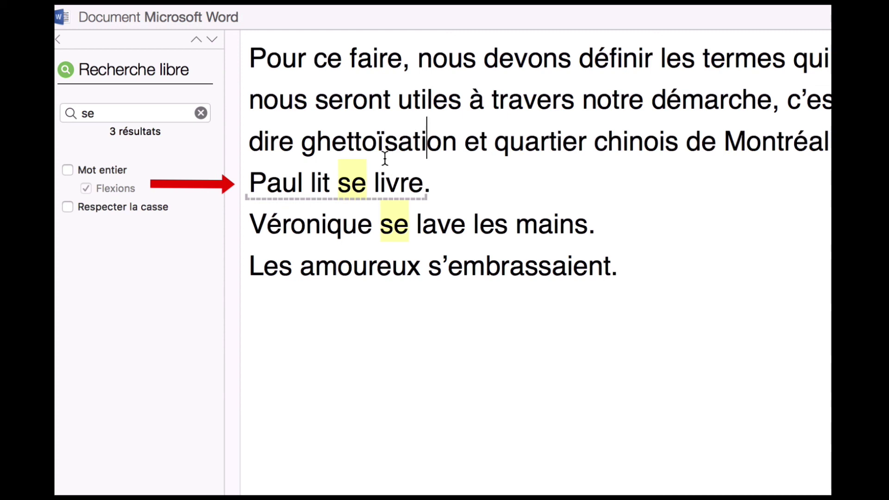
{"action": "mouse_move", "coordinate": [362, 175]}
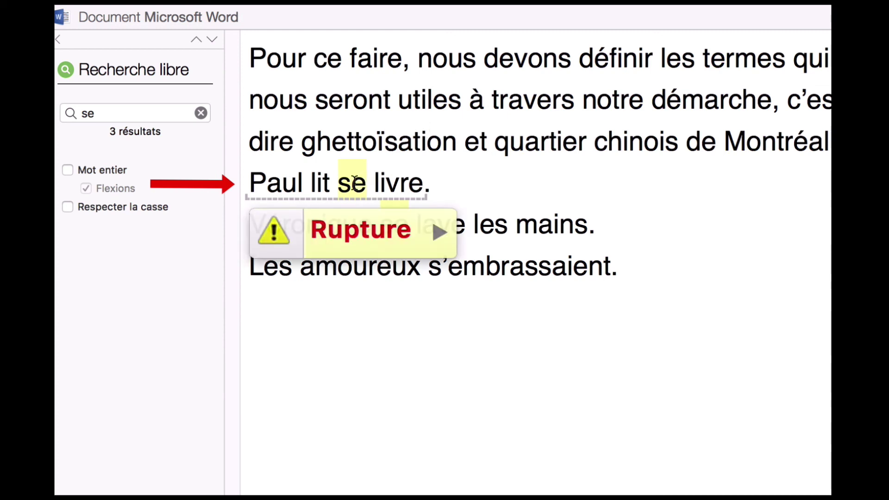
{"action": "double_click", "coordinate": [340, 185]}
{"action": "mouse_move", "coordinate": [341, 185]}
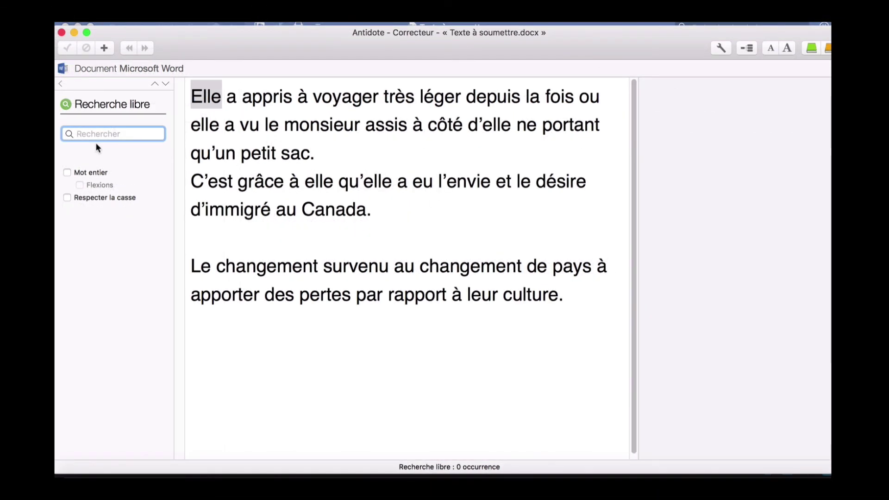
- Search the text for "à" with Recherche libre, and select "à apporter" in the last sentence
{"action": "type", "text": "à"}
{"action": "key", "text": "Return"}
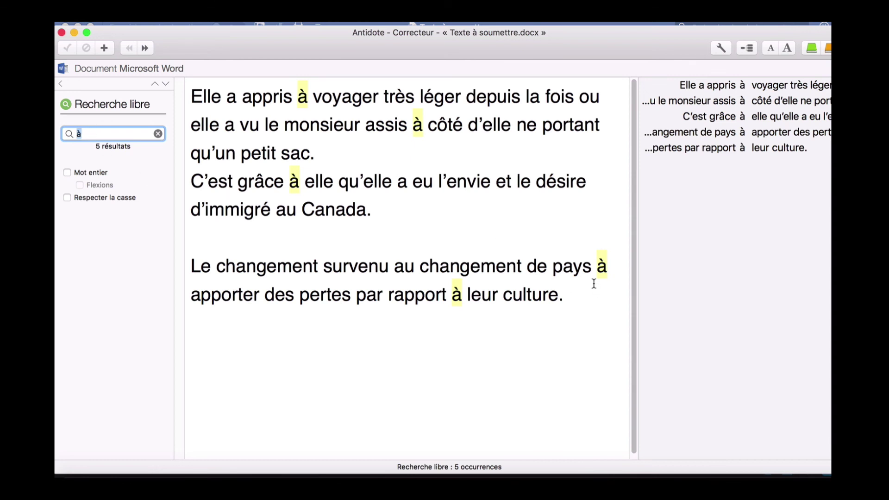
{"action": "left_click_drag", "start_coordinate": [592, 266], "coordinate": [532, 298]}
{"action": "left_click_drag", "start_coordinate": [304, 306], "coordinate": [262, 297]}
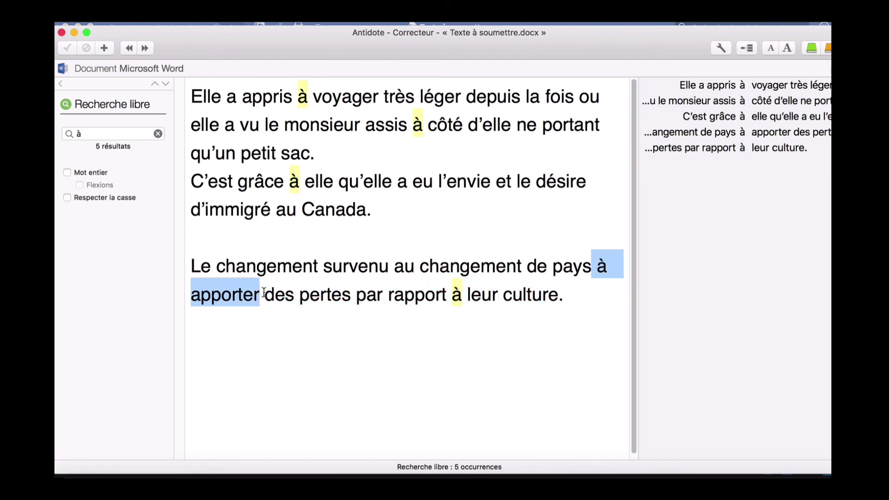
- Show the Tournures detections of the Style correction, and select the non-verbal sentence "Le changement survenu au changement de pays"
{"action": "left_click", "coordinate": [57, 82]}
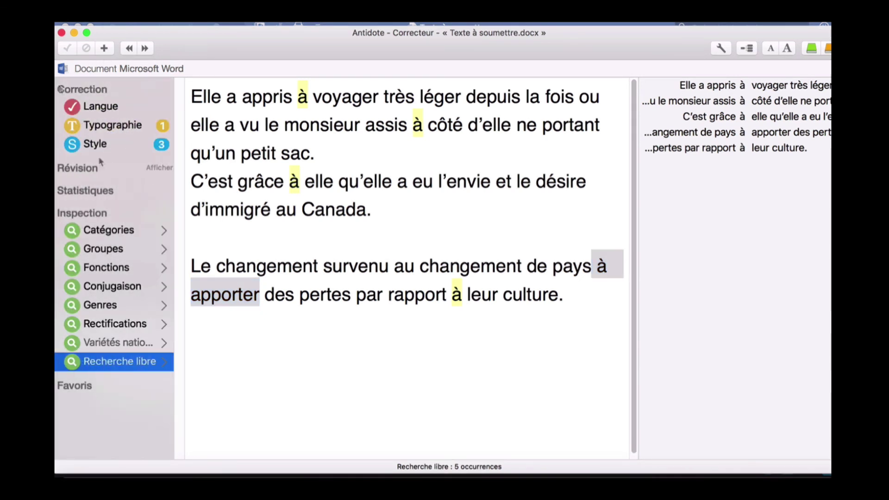
{"action": "left_click", "coordinate": [103, 147]}
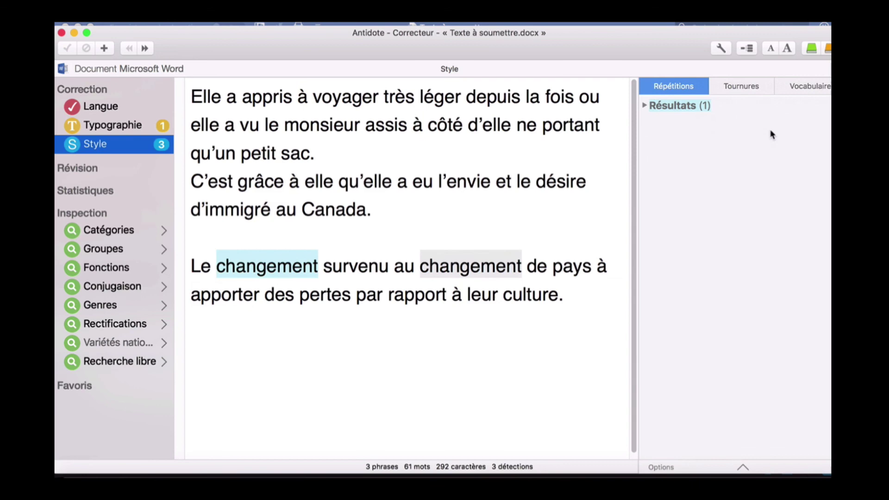
{"action": "left_click", "coordinate": [742, 87]}
{"action": "left_click", "coordinate": [746, 119]}
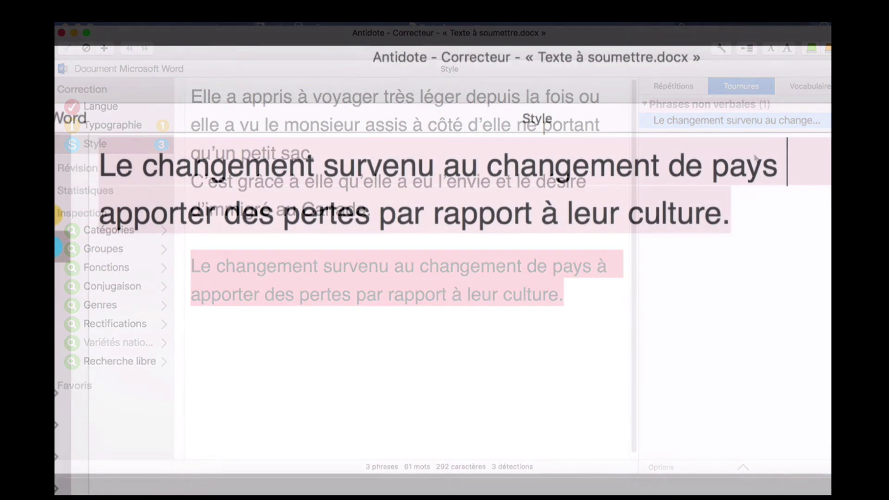
- Change "apporter" to "apporté", and extend the preceding auxiliary "a" to "avait" to test the verb
{"action": "left_click", "coordinate": [198, 209]}
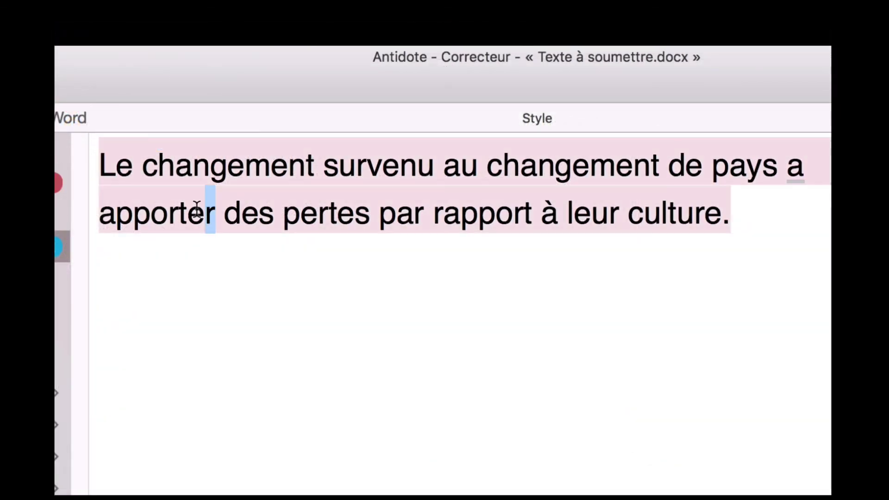
{"action": "left_click_drag", "start_coordinate": [197, 209], "coordinate": [189, 209]}
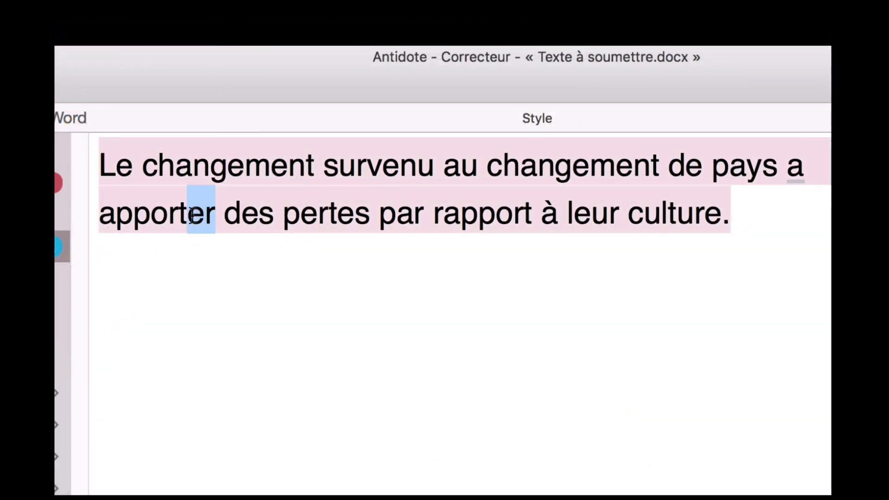
{"action": "type", "text": "é"}
{"action": "left_click", "coordinate": [789, 188]}
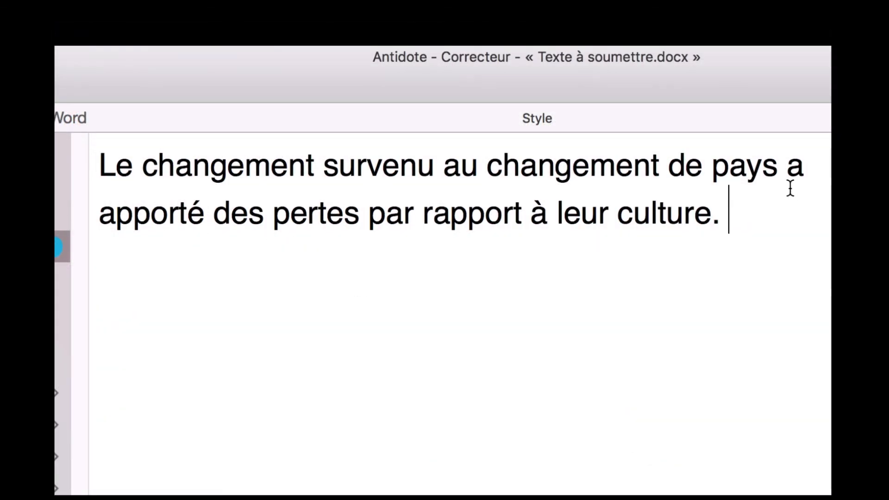
{"action": "left_click", "coordinate": [805, 165]}
{"action": "type", "text": "vait"}
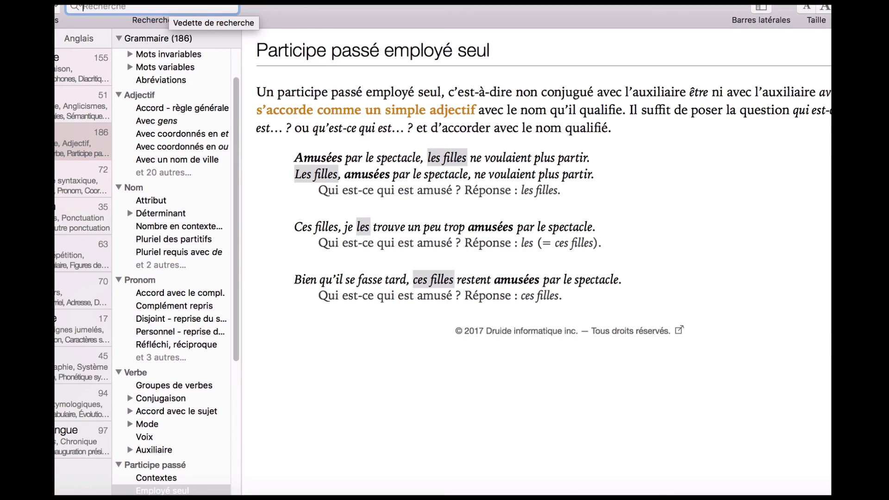
- Search the language guides for "a a", and open the spelling article Confusion : « à/a »
{"action": "type", "text": "a a"}
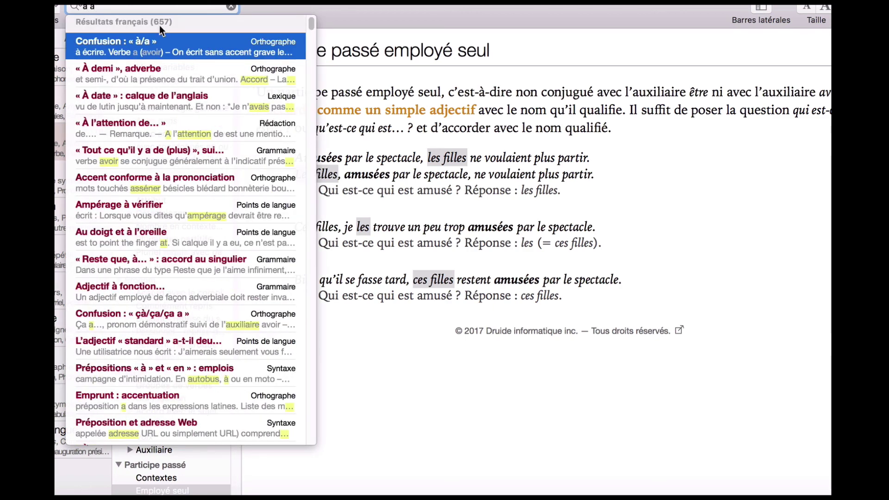
{"action": "key", "text": "Return"}
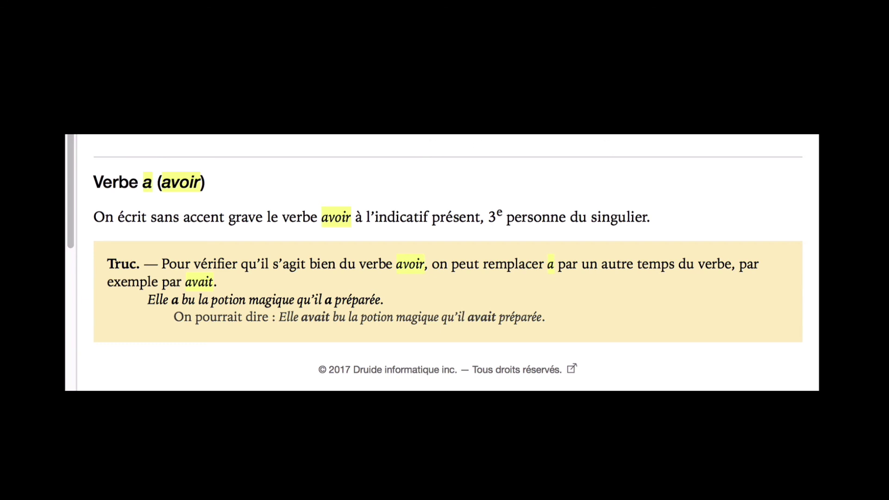